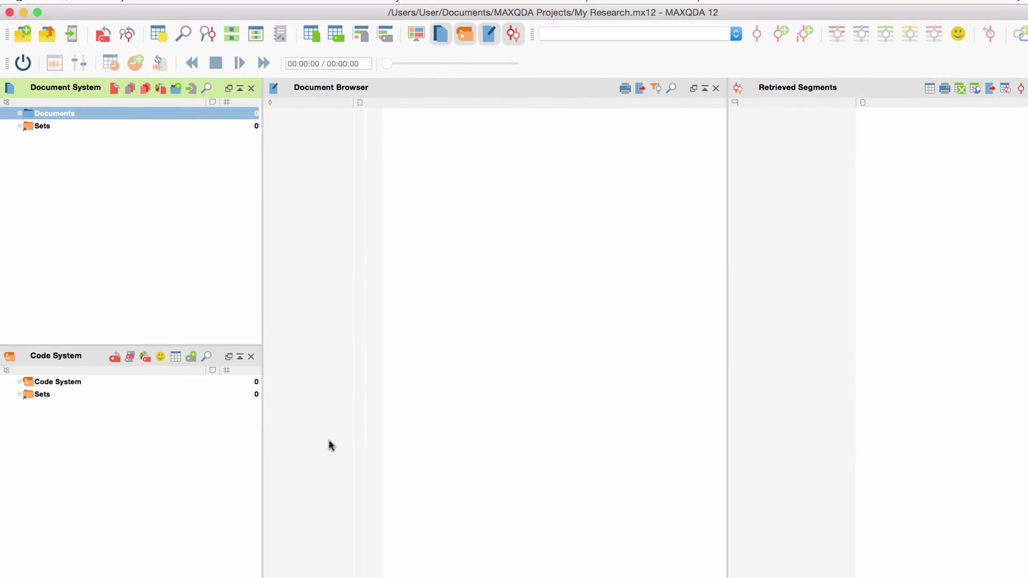
- Create a transcript for Interview Robert.mp3 from the Documents context menu
right_click(69, 110)
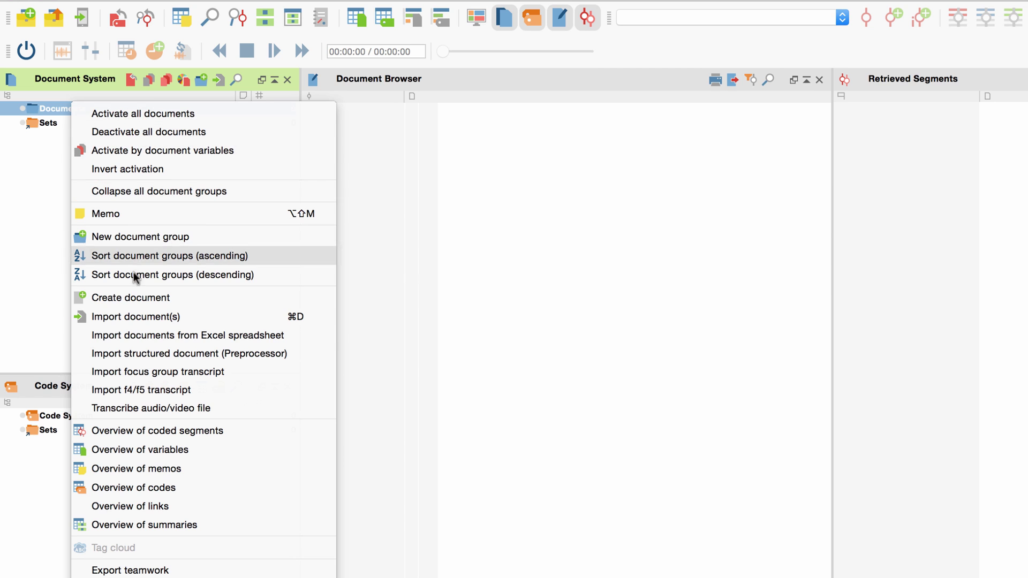
click(133, 408)
click(538, 107)
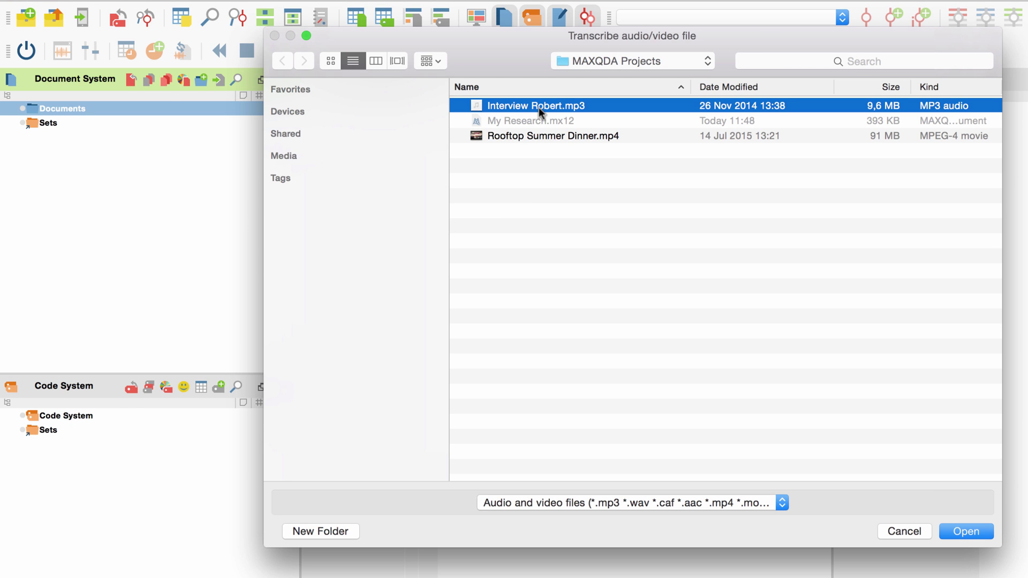
click(953, 531)
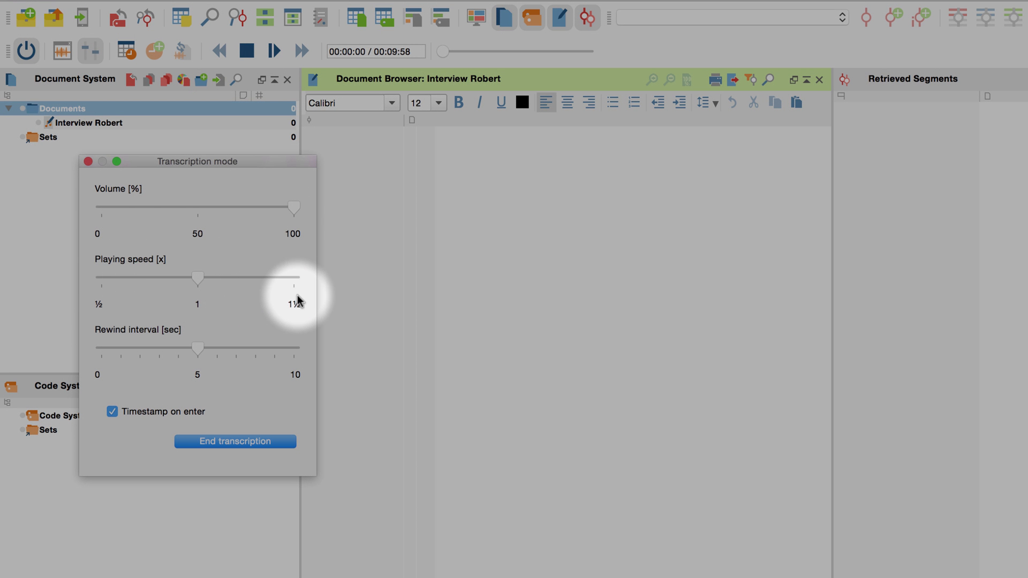
- Set the rewind interval to 5 seconds and display the timestamp column beside the transcript
mouse_move(202, 351)
mouse_down()
mouse_move(152, 350)
mouse_move(250, 355)
mouse_move(201, 348)
mouse_up()
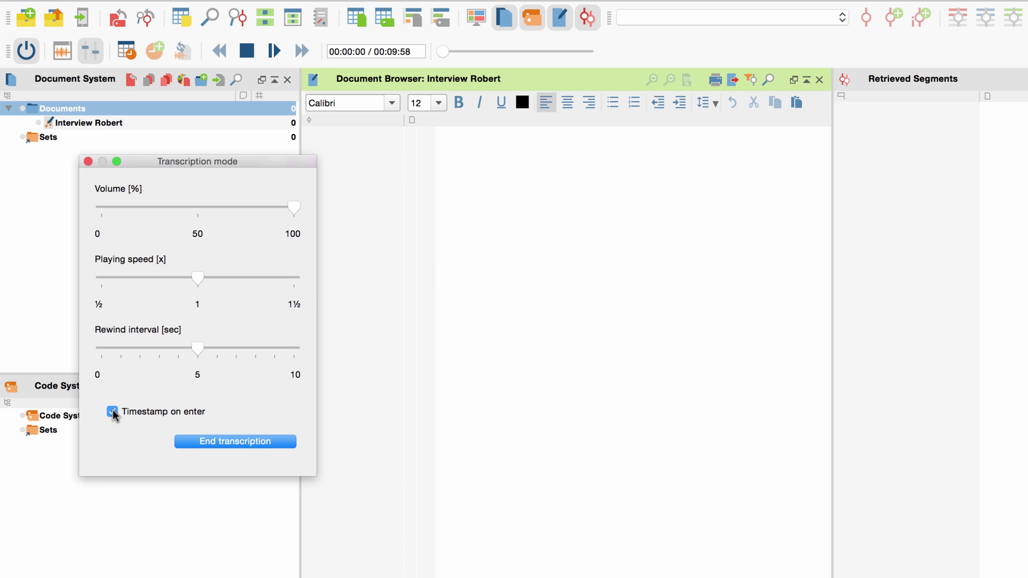
right_click(473, 199)
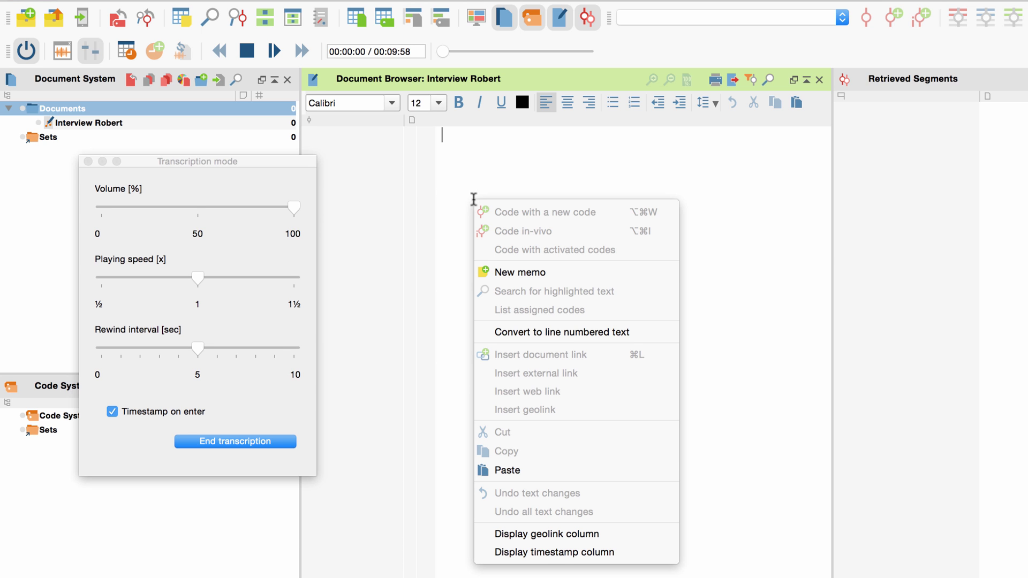
click(509, 553)
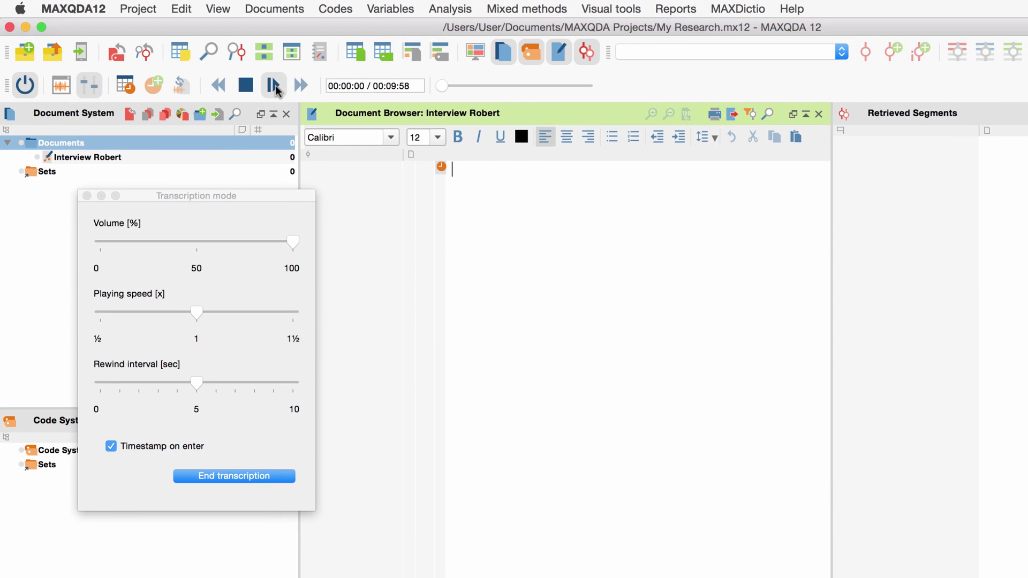
- In Keyboard preferences, enable 'Use all F1, F2, etc. keys as standard function keys' and close them
click(22, 8)
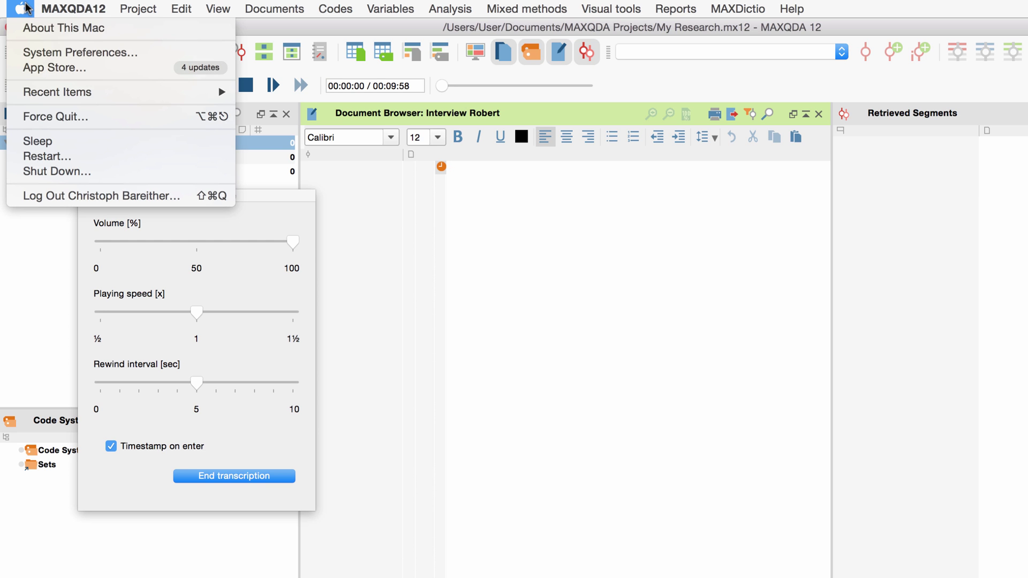
click(38, 53)
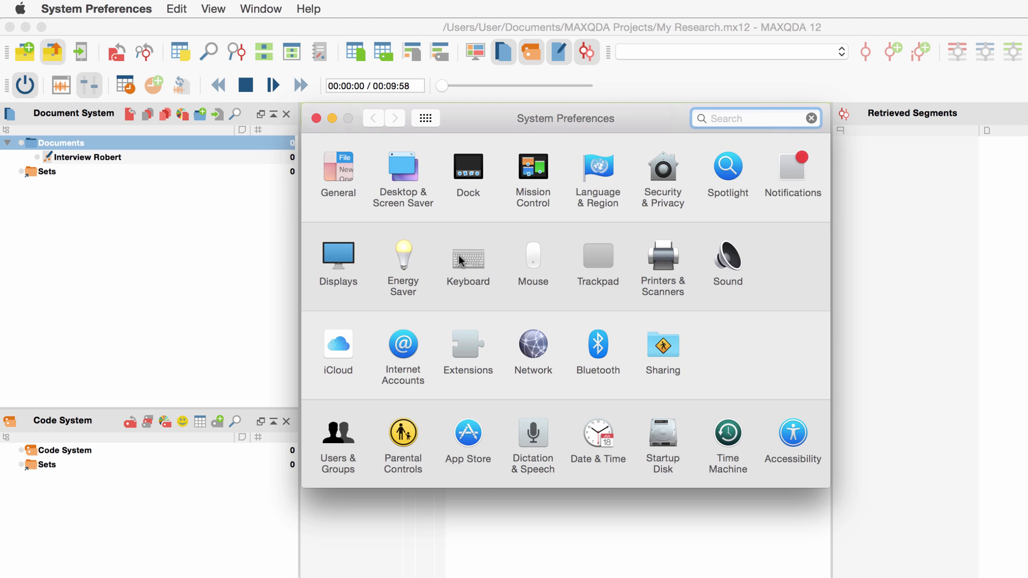
click(466, 259)
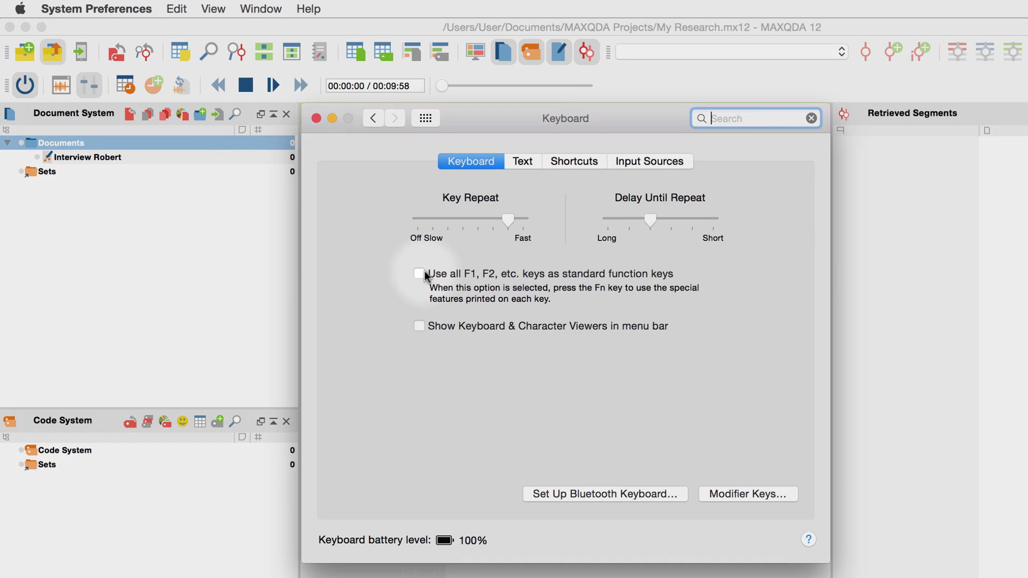
click(418, 275)
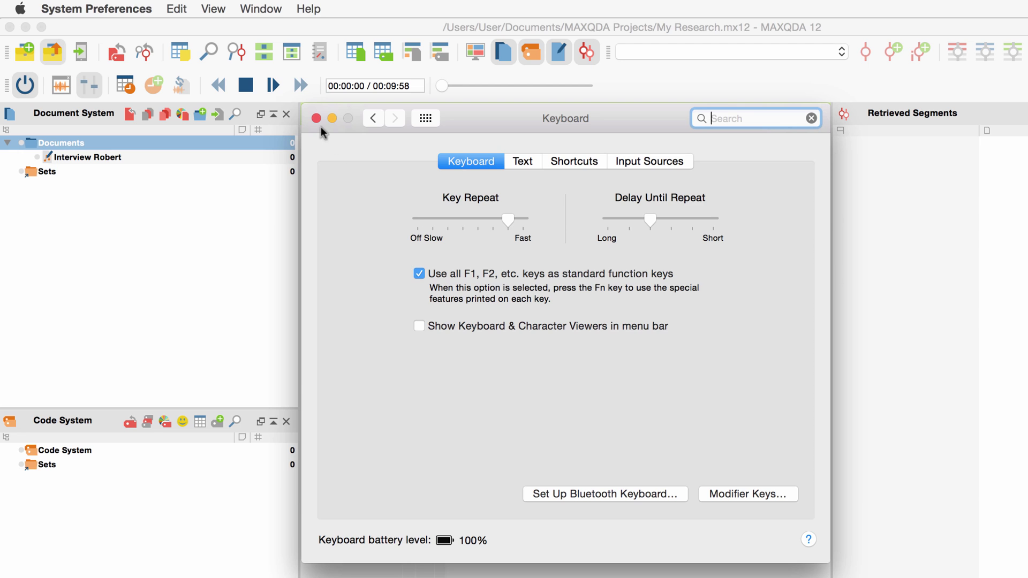
click(316, 118)
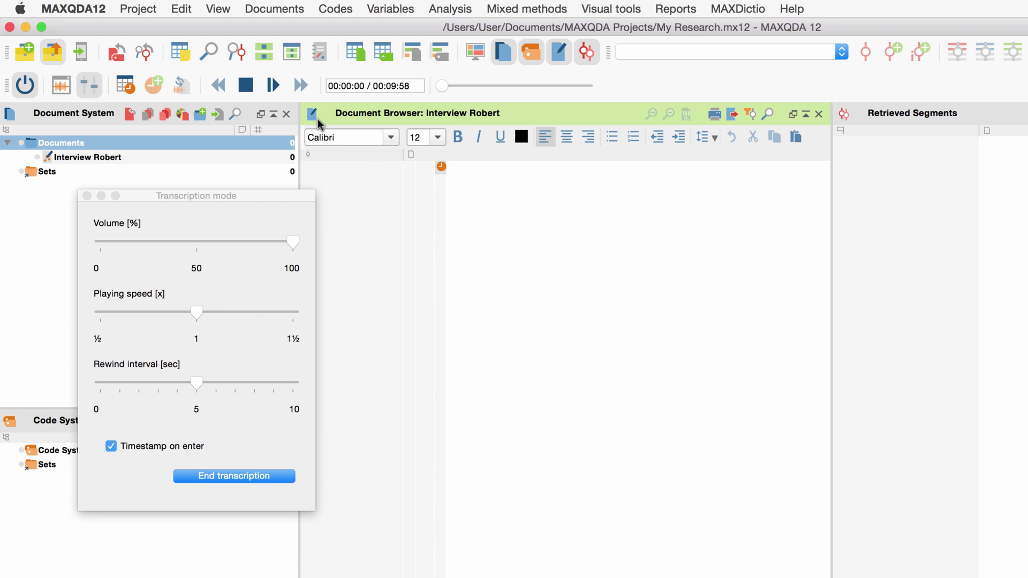
- Transcribe the career-satisfaction question, then Robert's 'give my career path a four' answer on a new timestamped paragraph
key(F4)
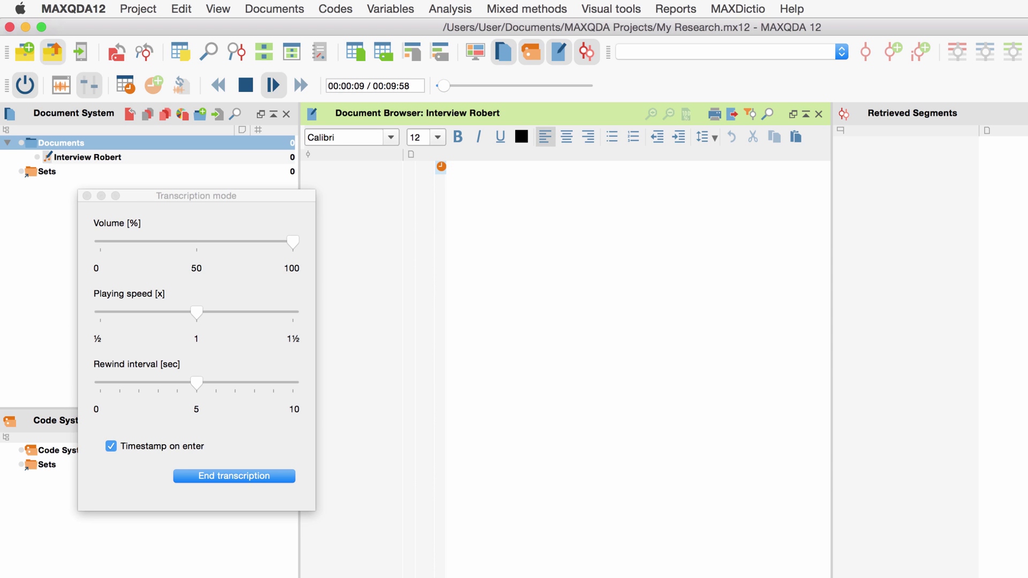
text(Intervie)
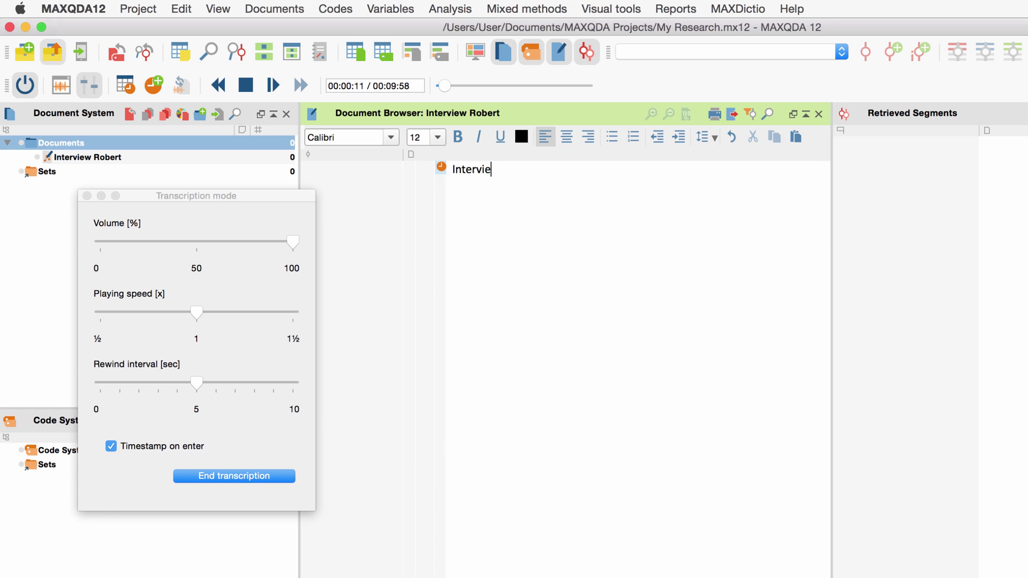
text(wer: Robert, on a scale f)
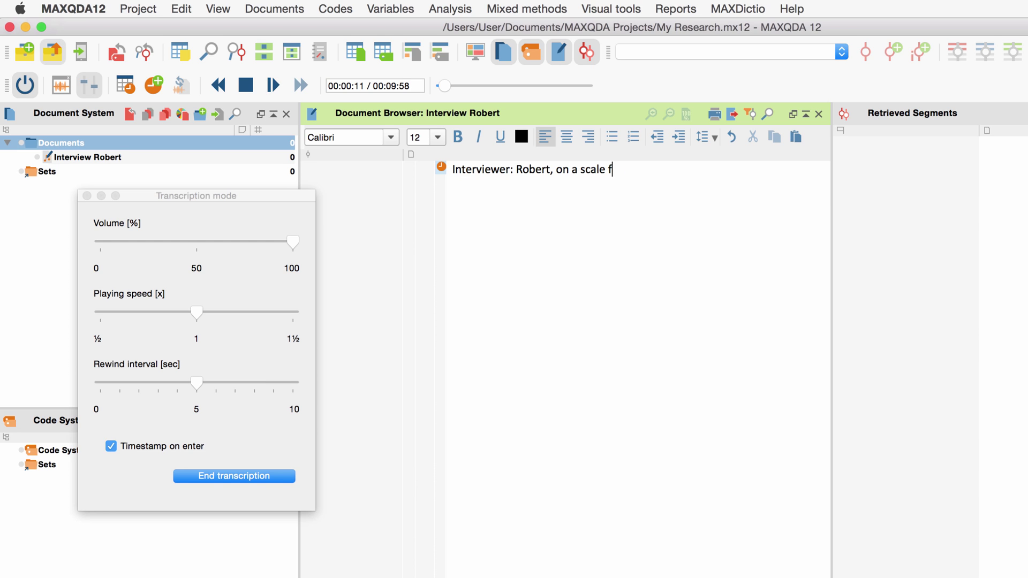
text(rom one to ten, how satisfied are you with your career path?)
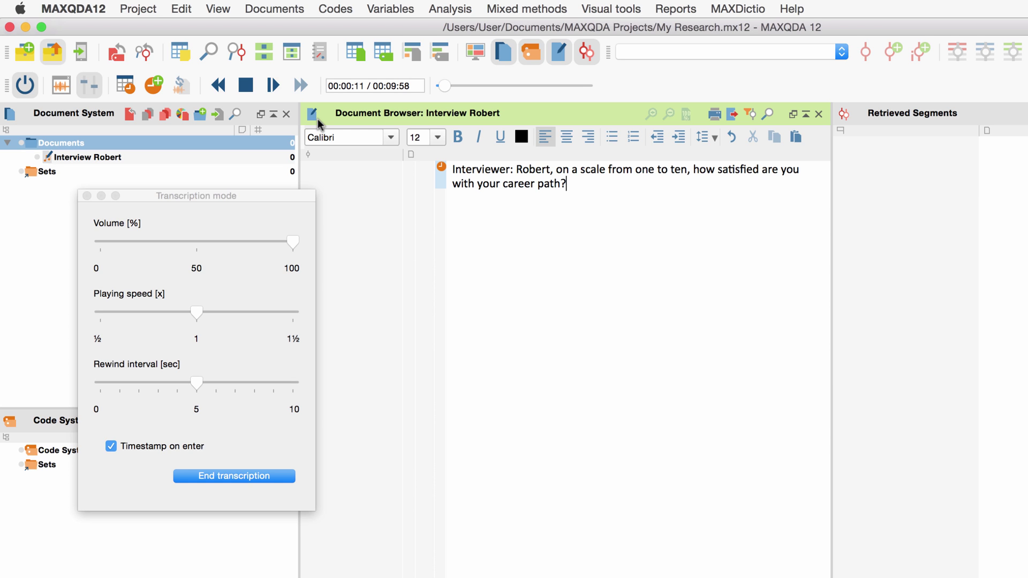
key(F4)
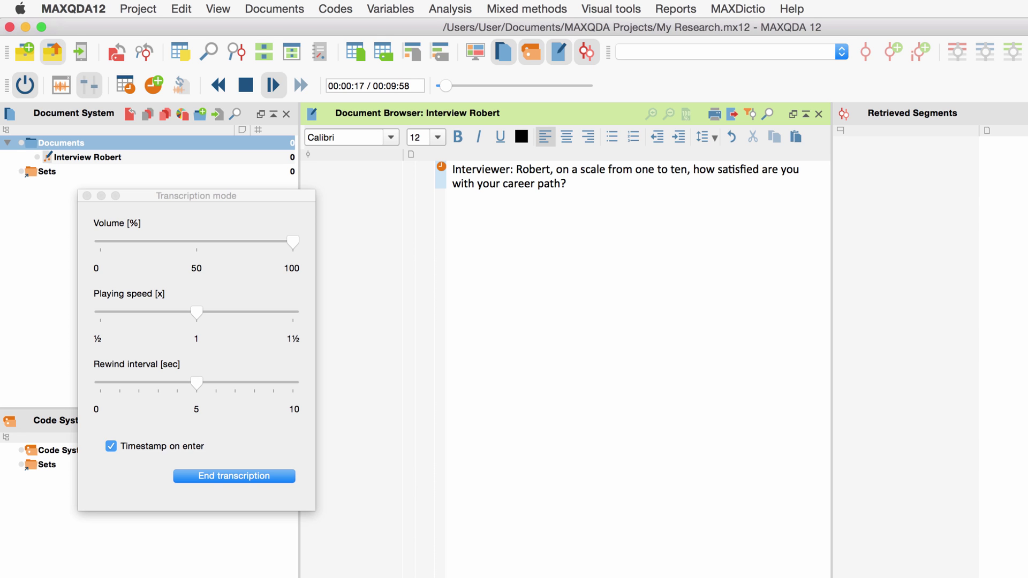
key(F4)
key(Return)
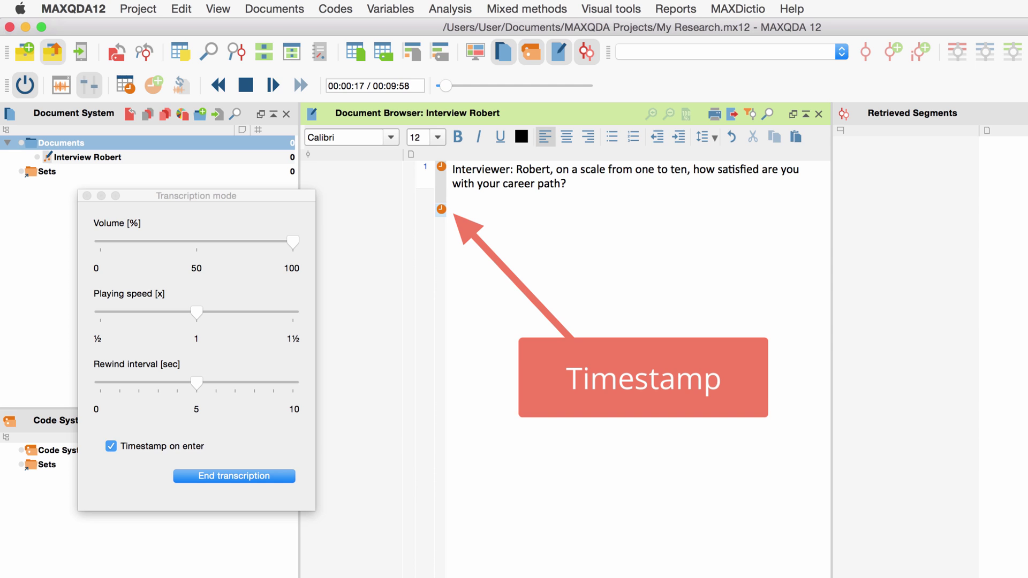
text(Robert: I would probably give my career path a four right now.)
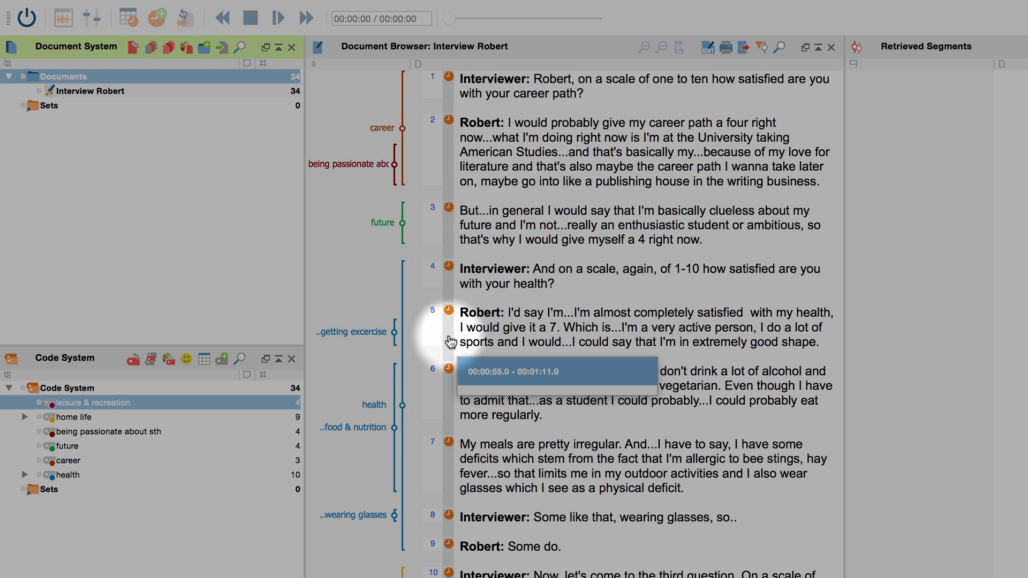
- Replay the interview audio from paragraph 5's timestamp at 0:55
click(450, 341)
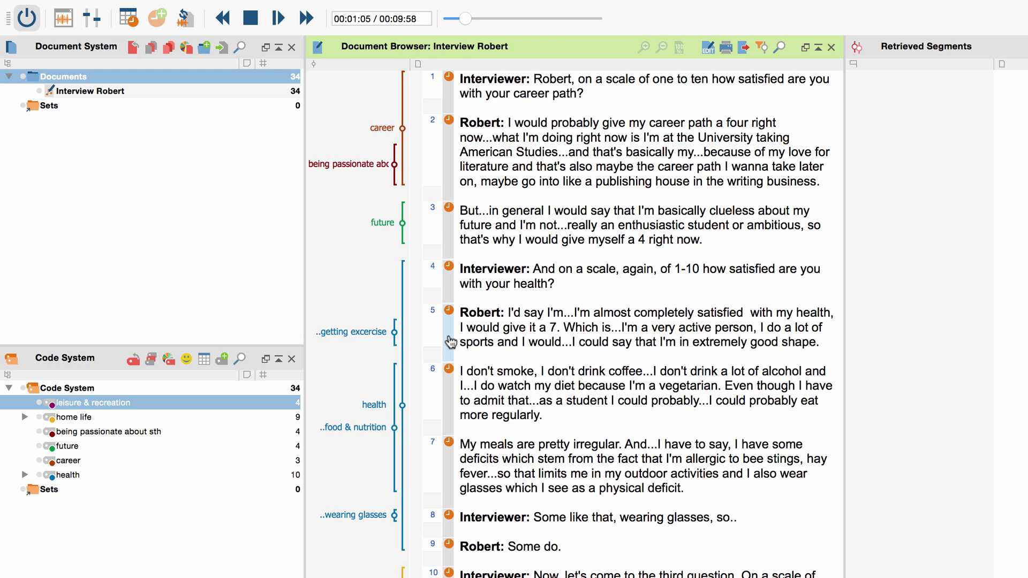
right_click(125, 98)
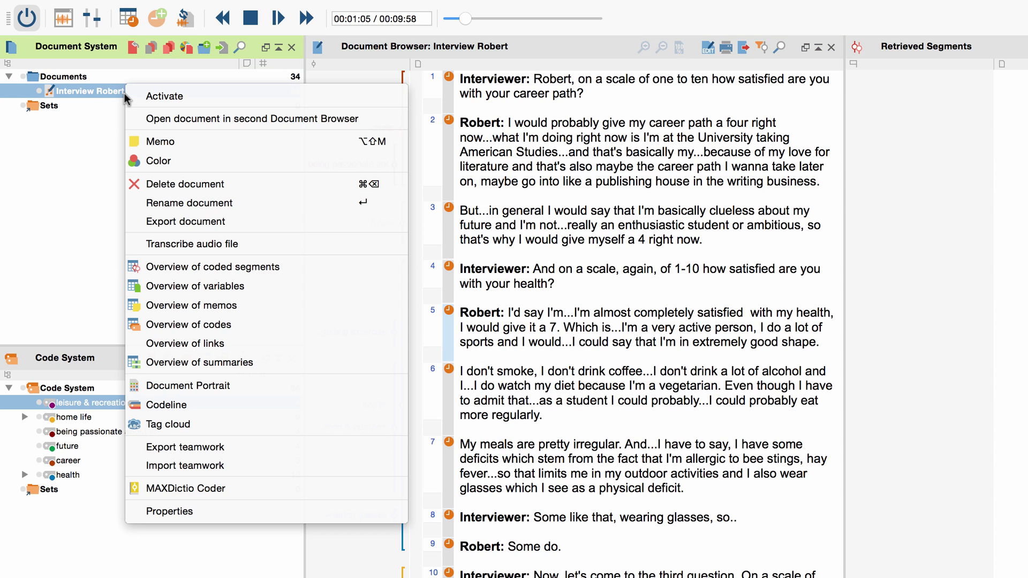
click(173, 245)
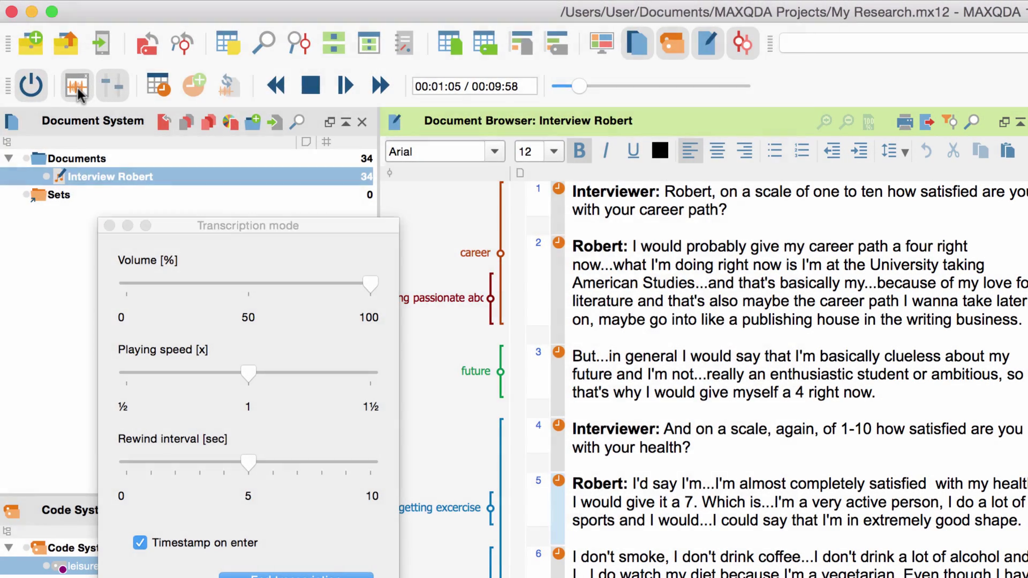
click(78, 88)
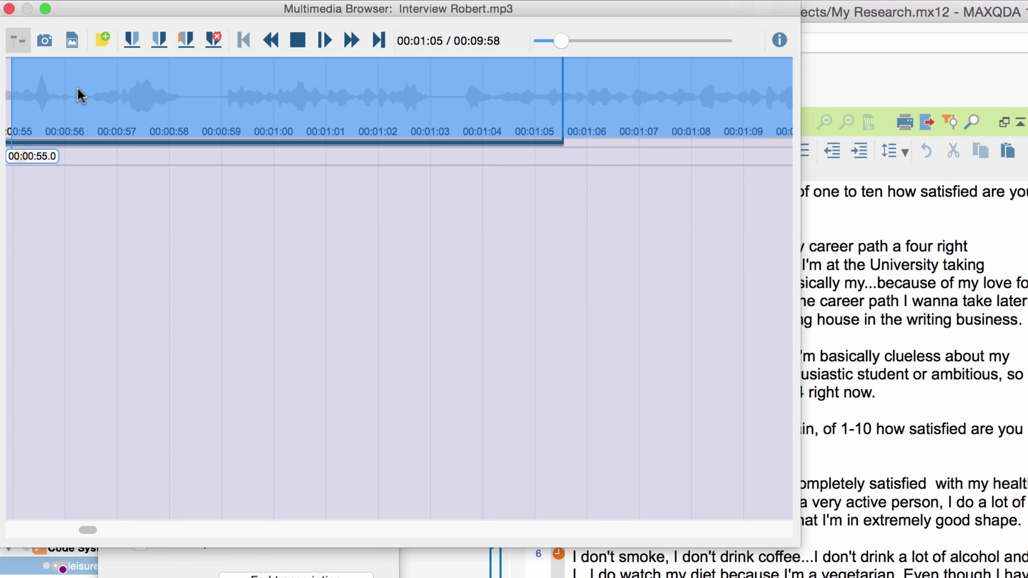
click(10, 9)
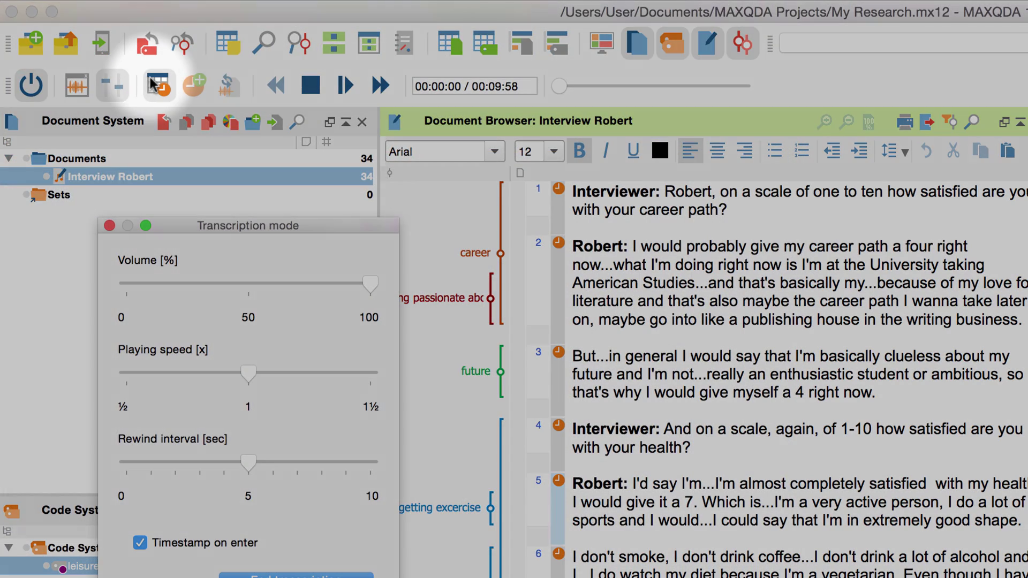
click(155, 85)
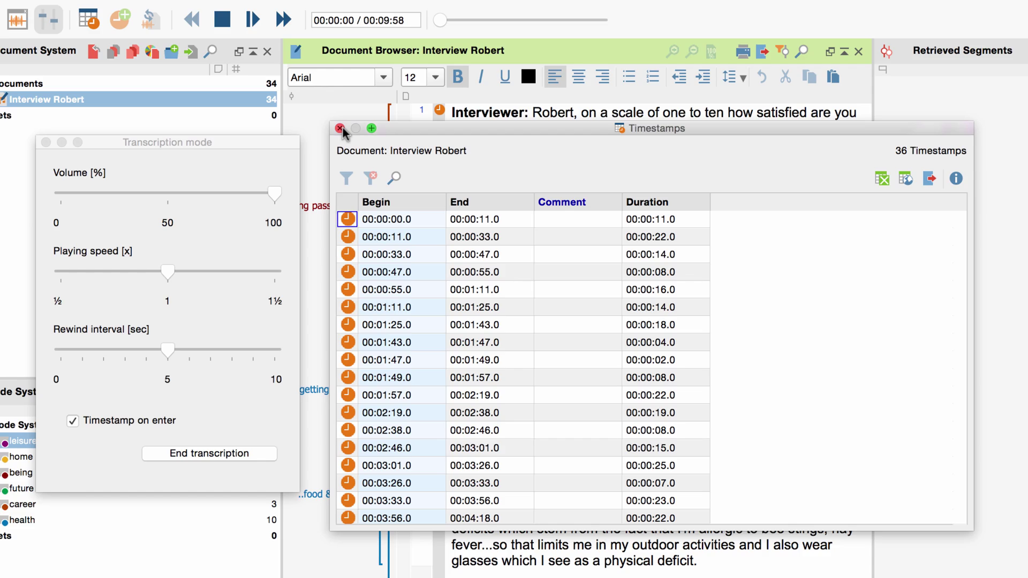
click(340, 128)
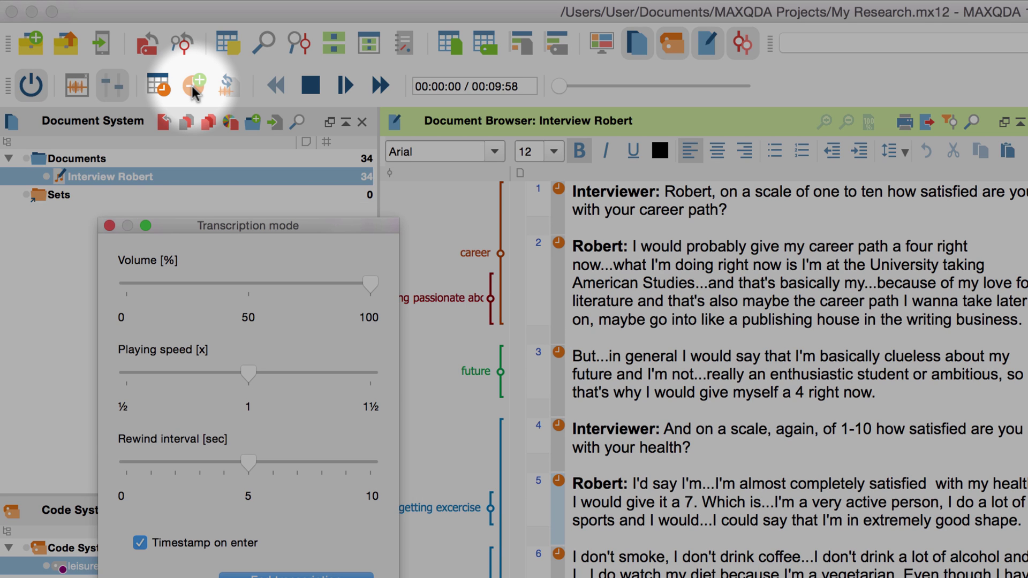
click(234, 91)
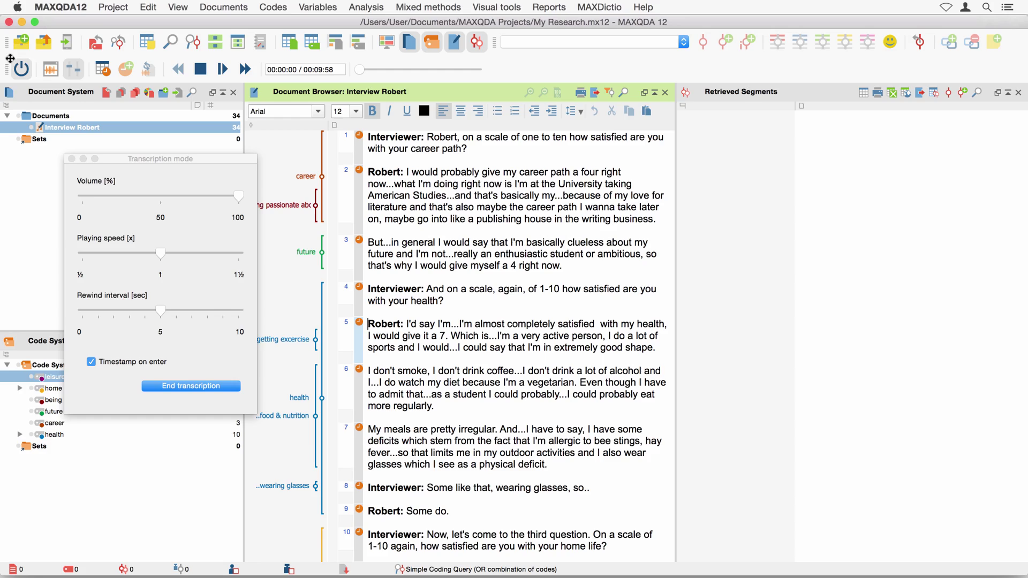
- End the Robert transcription and select Rooftop Summer Dinner.mp4 to transcribe next
click(72, 159)
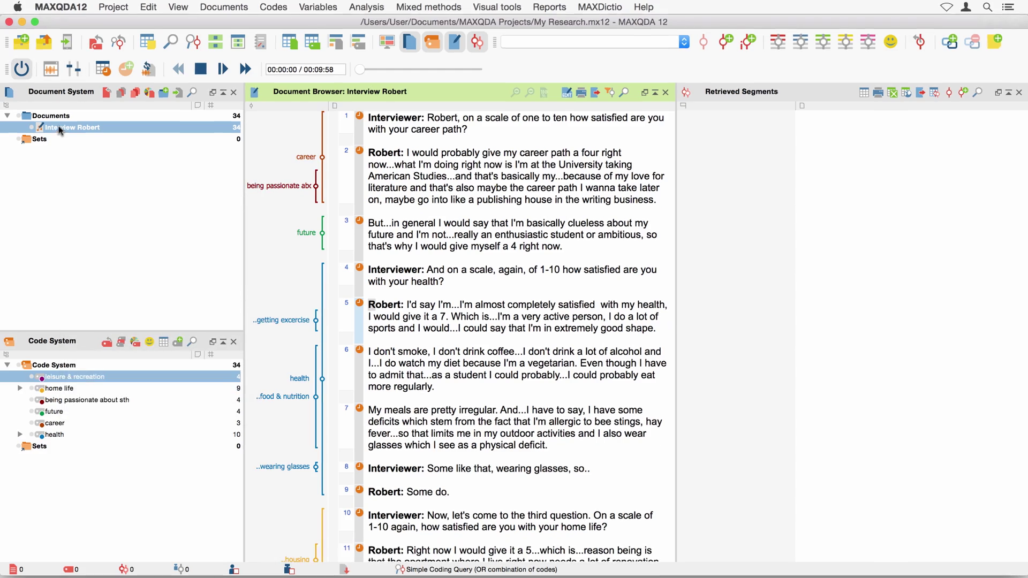
right_click(58, 116)
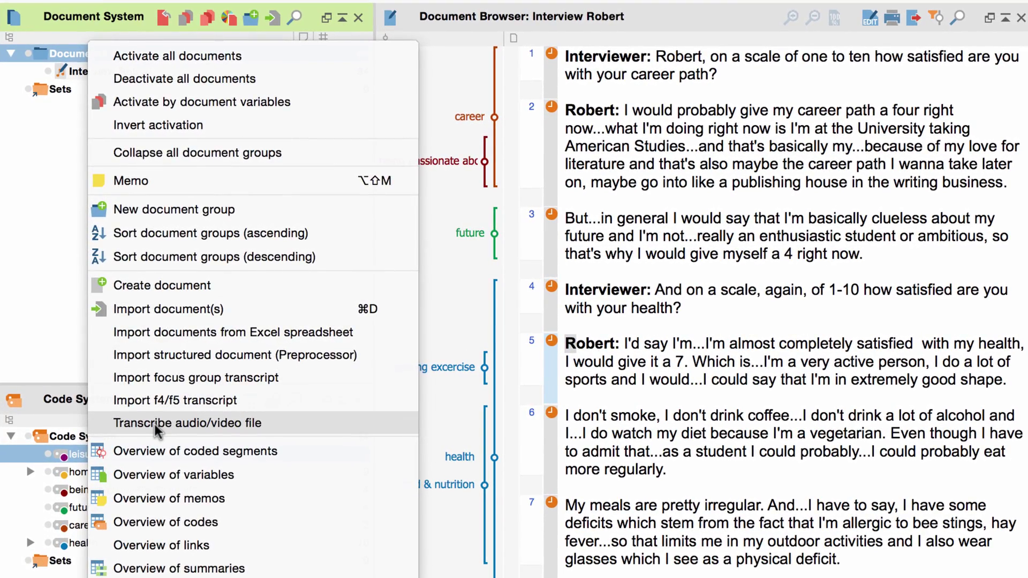
click(156, 426)
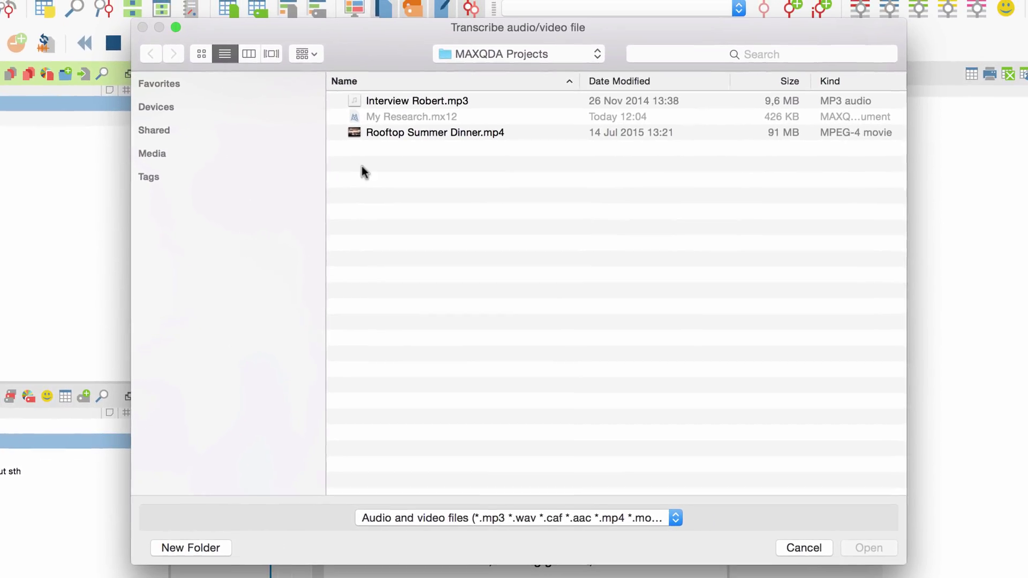
click(362, 136)
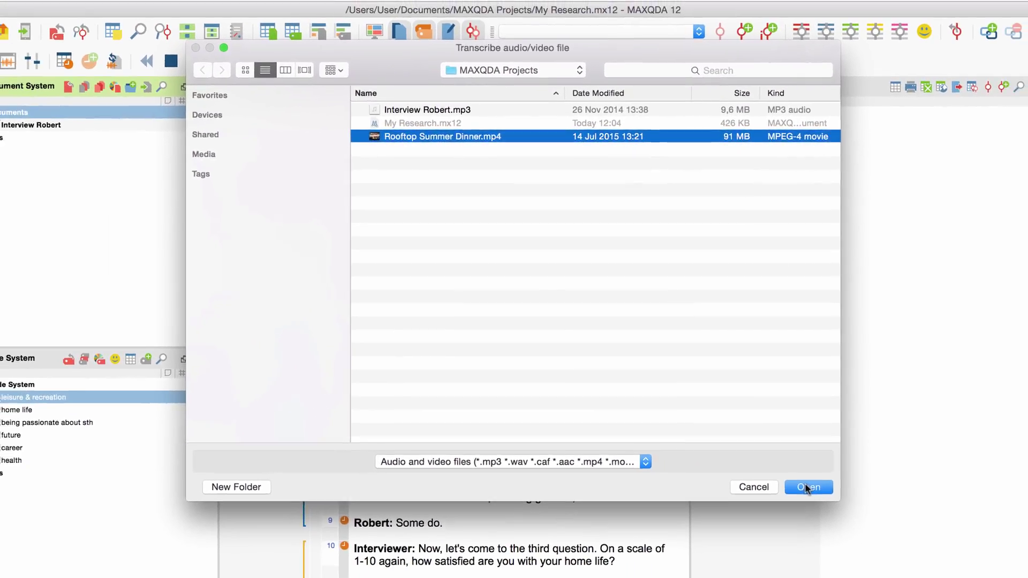
- Open Rooftop Summer Dinner.mp4 and move and resize the video player to the right of the transcript
click(862, 546)
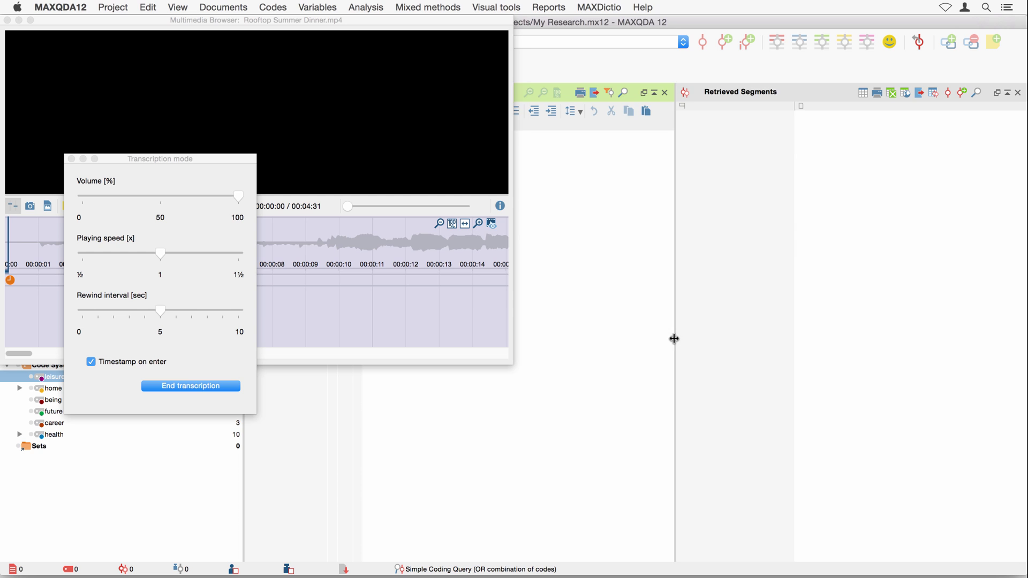
drag(675, 339, 569, 335)
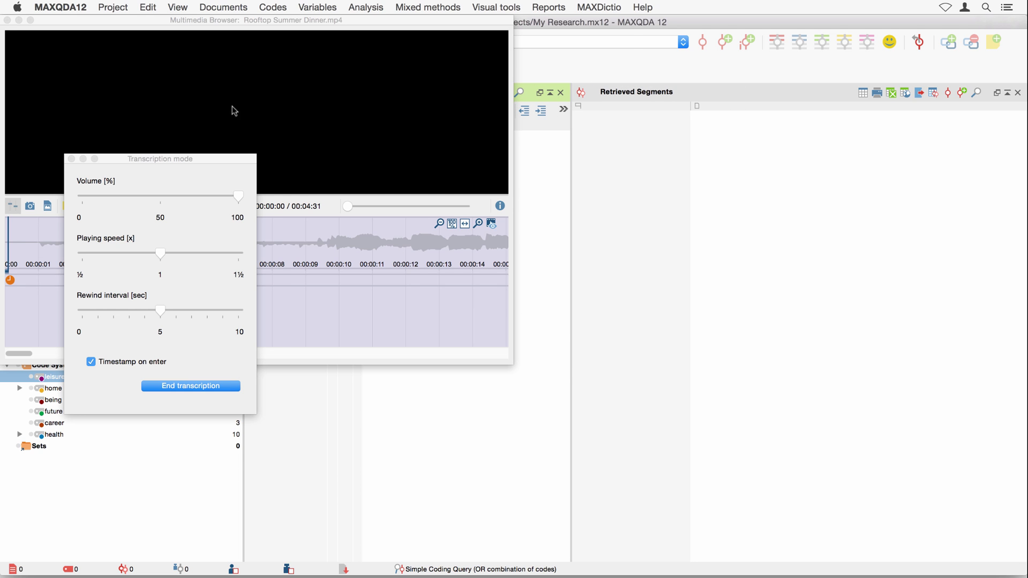
drag(197, 21, 713, 90)
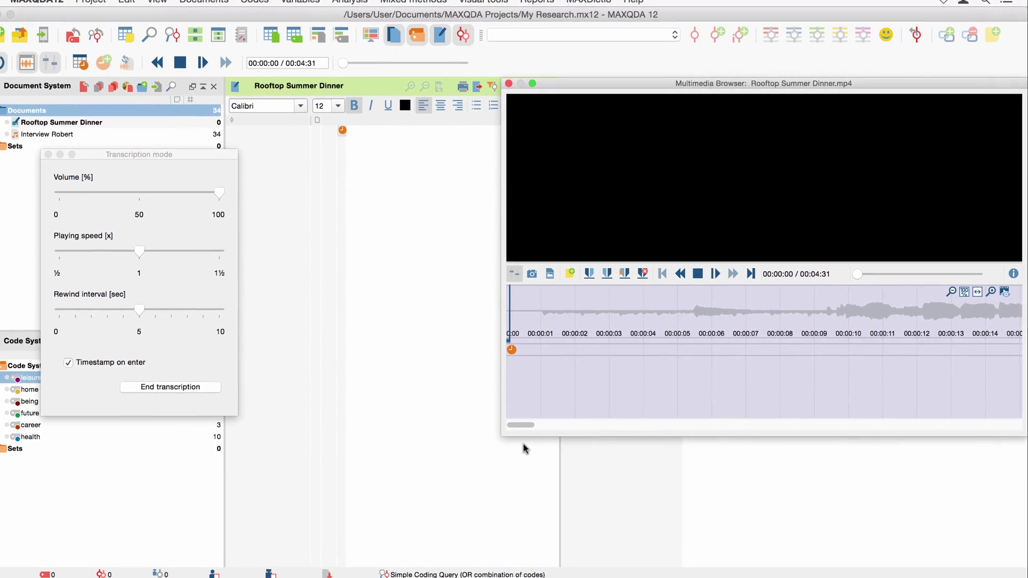
drag(519, 436, 559, 530)
drag(502, 551, 516, 576)
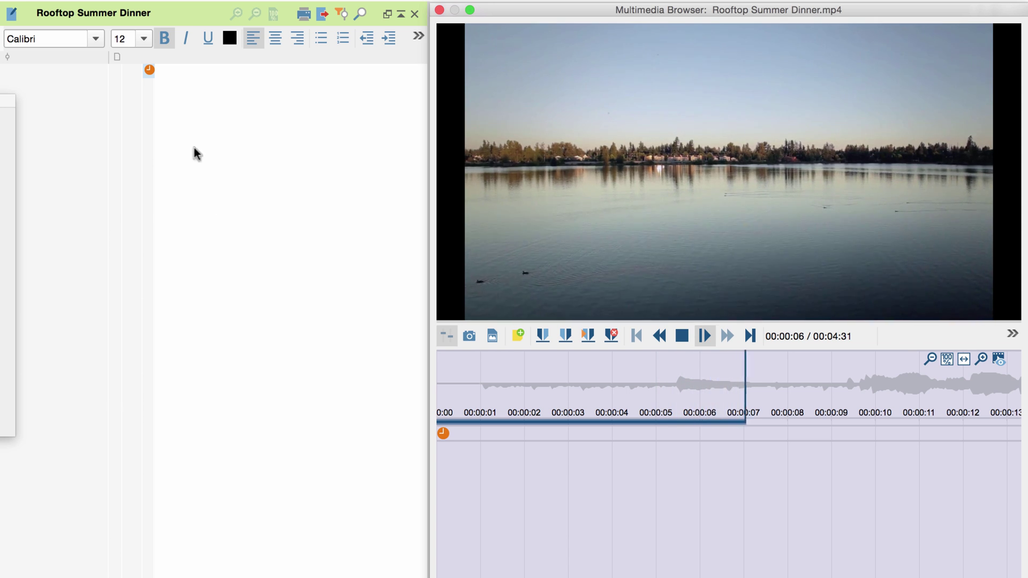
- Type 'A family gathers. Food is prepared.' and start a new timestamped line with 'Flowers'
click(173, 91)
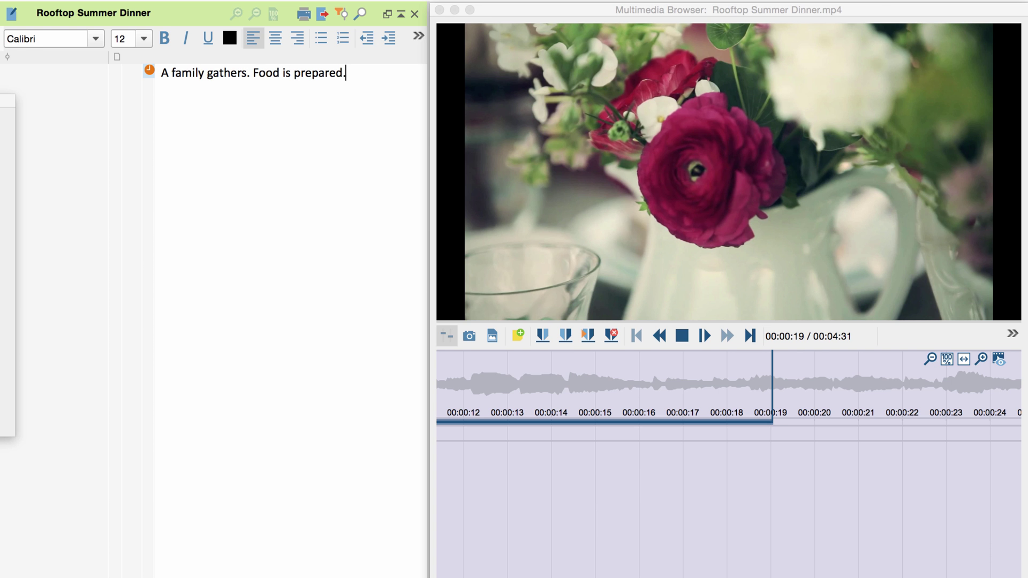
key(F4)
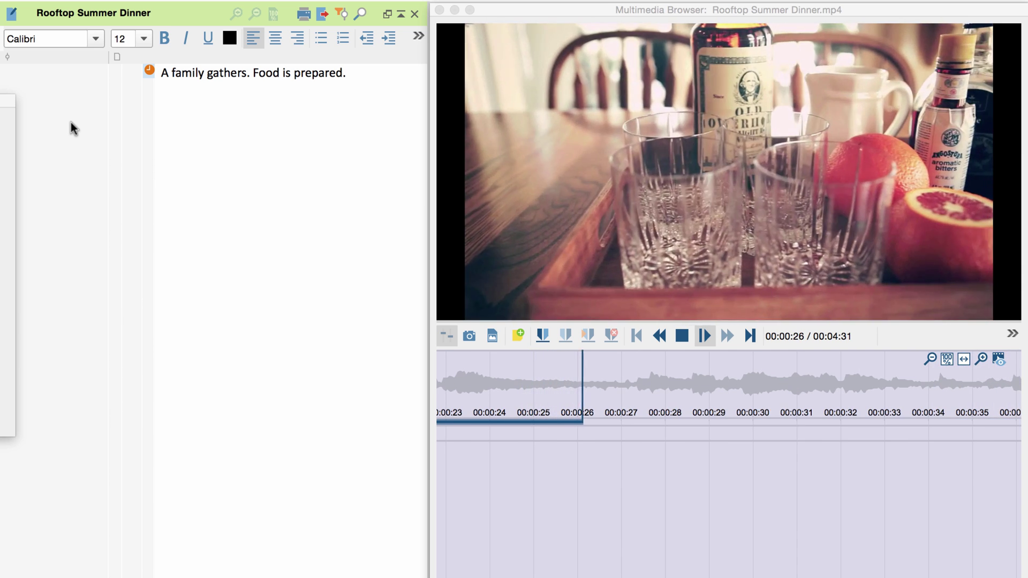
key(F4)
key(Return)
text(Flowers. Glasses.)
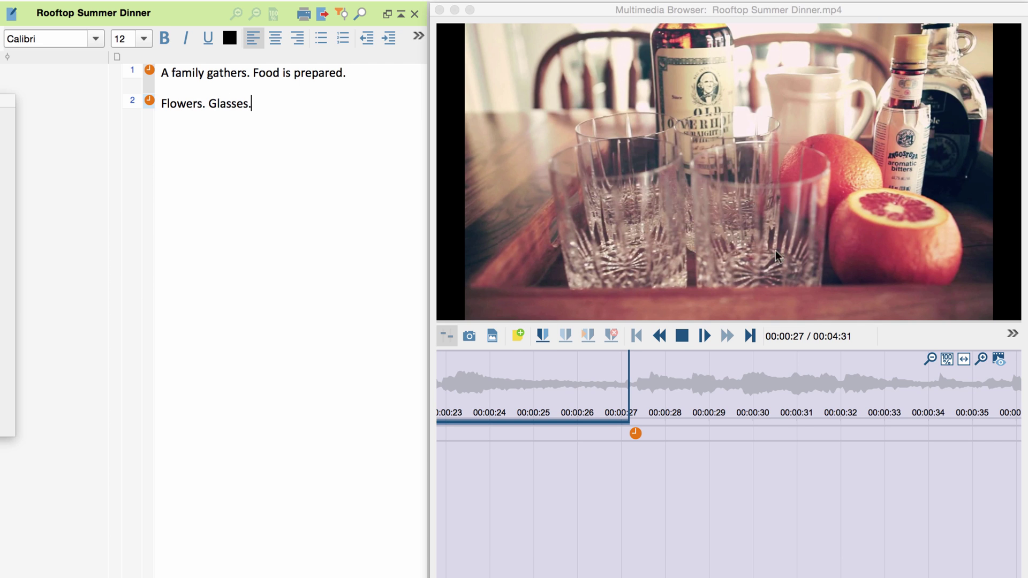
- Zoom out the timeline, jump the video ahead to about 0:41, and resume playback
click(931, 359)
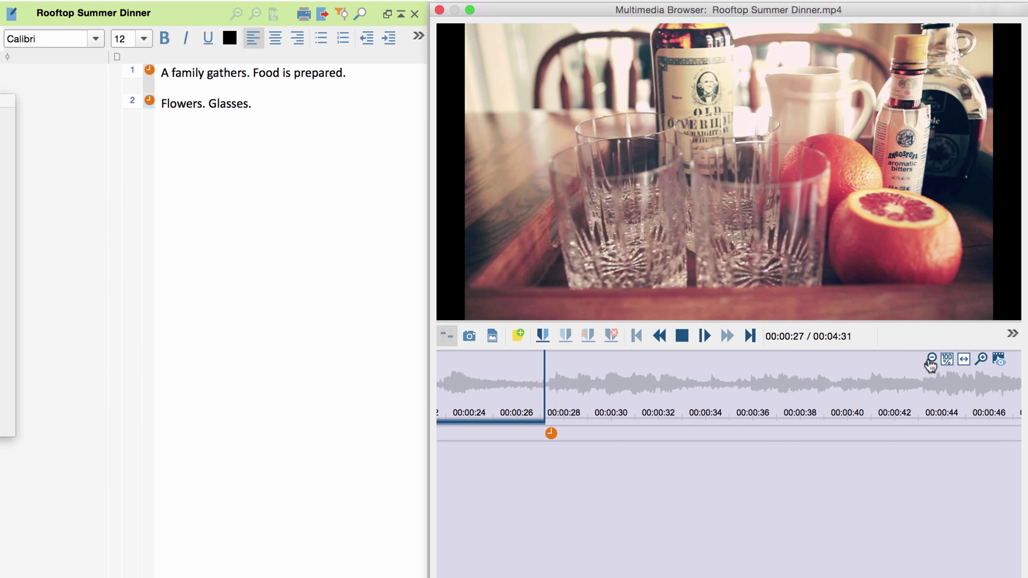
click(592, 380)
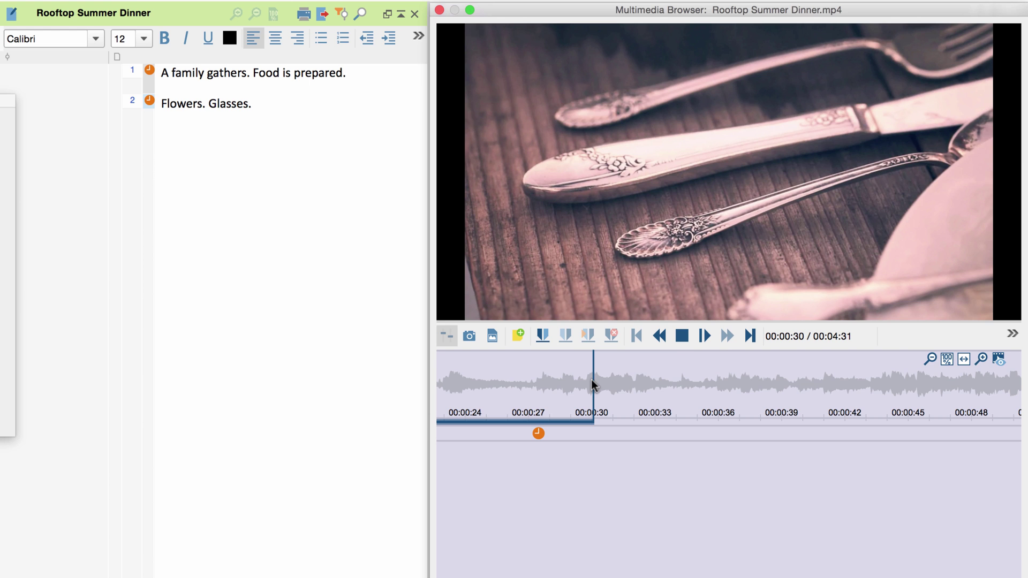
click(687, 380)
click(836, 375)
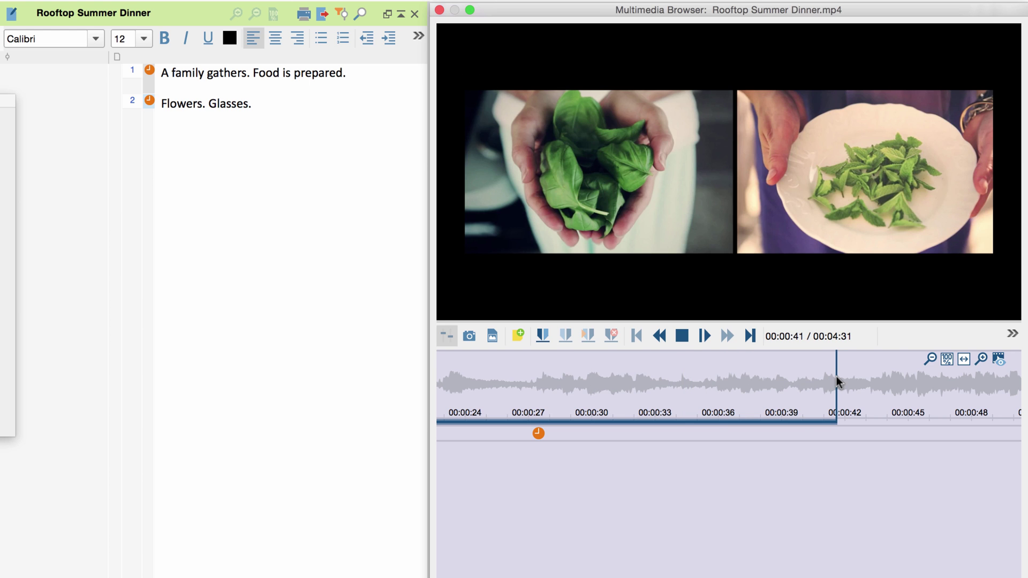
key(F4)
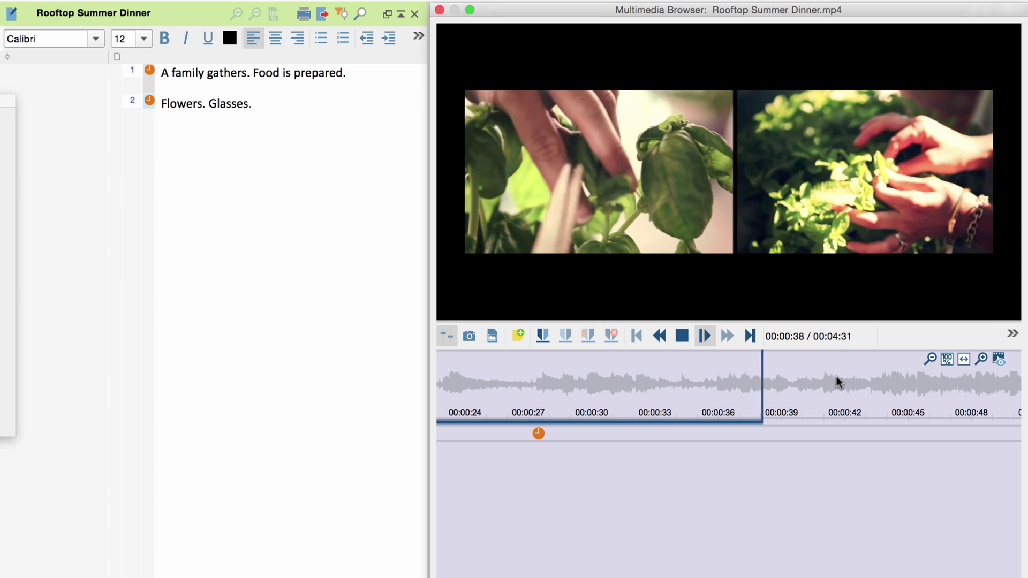